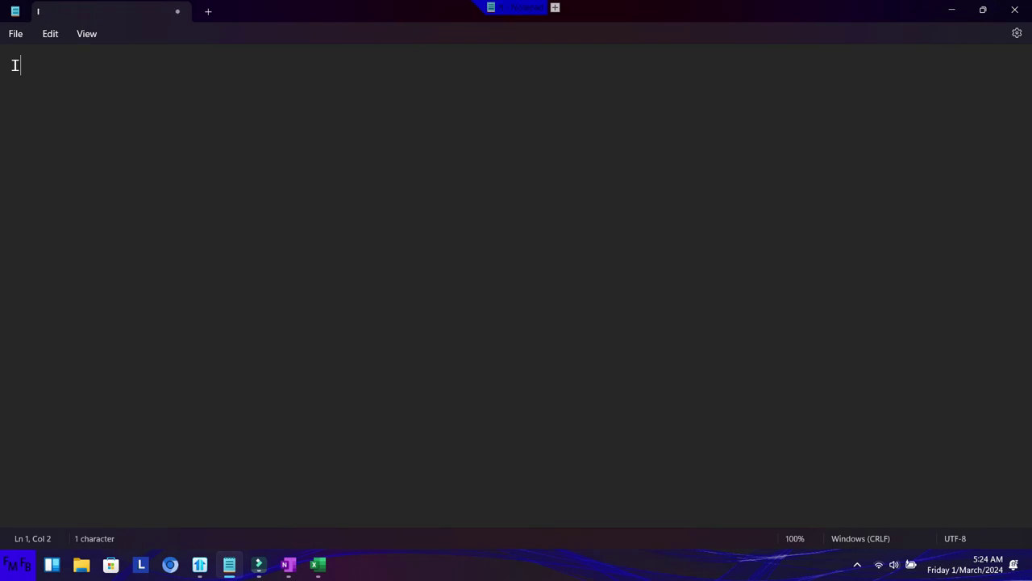
Type 'In this video I will show you the importance of adding alt text to images.' with its Spanish translation, accenting 'imágenes'
type("h")
key("BackSpace")
type("this video I will show you the importance of adding alt text to images./En este video, yo les mostrar")
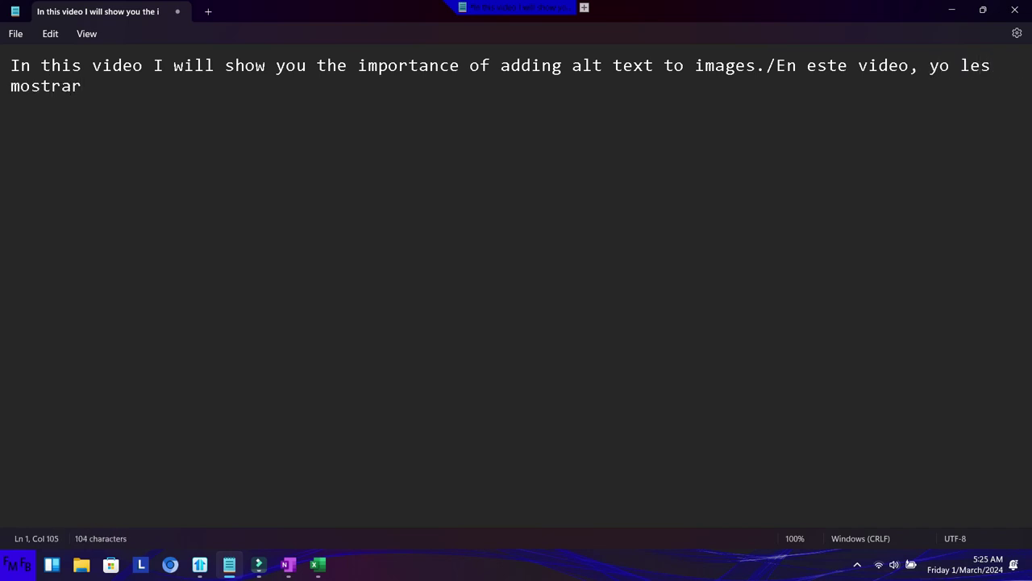
type("é cual es la importancia de agrega")
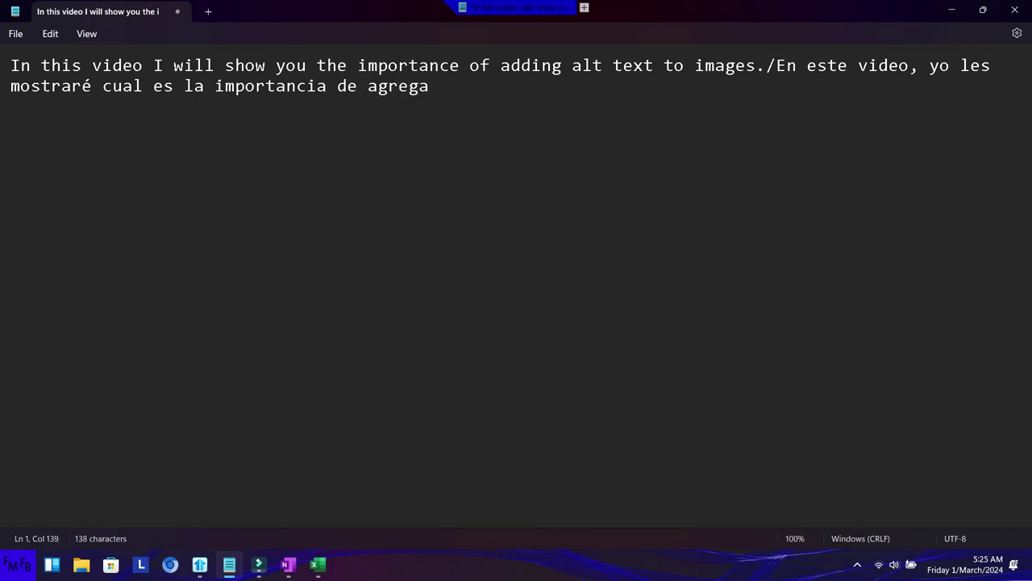
type("r alt ")
type("text a las imagenes.")
key("Left")
key("Left")
key("Left")
key("Left")
key("Left")
key("BackSpace")
type("á")
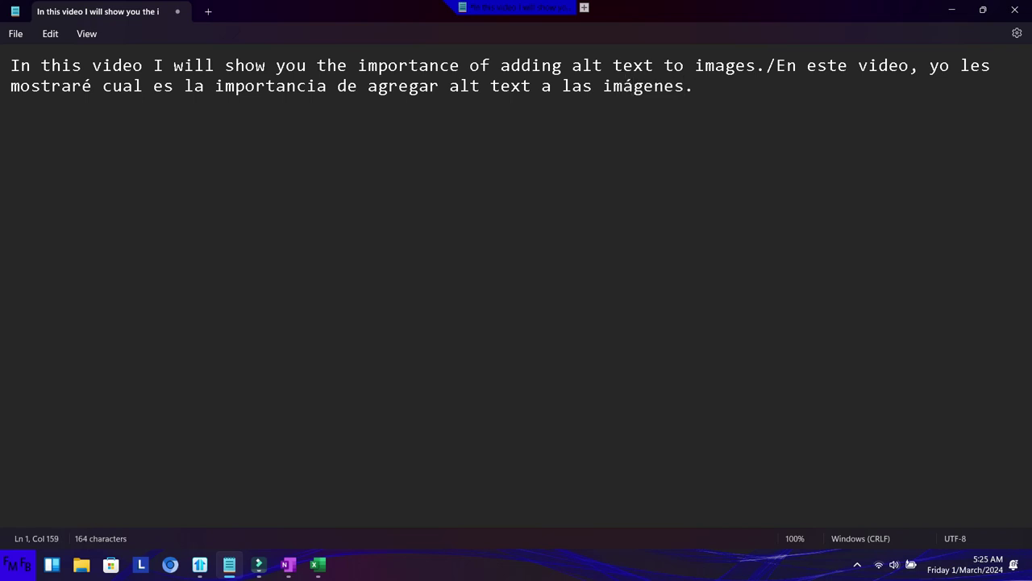
Switch from Notepad to Excel, start a blank workbook (Book1) and show the Insert options
left_click(952, 10)
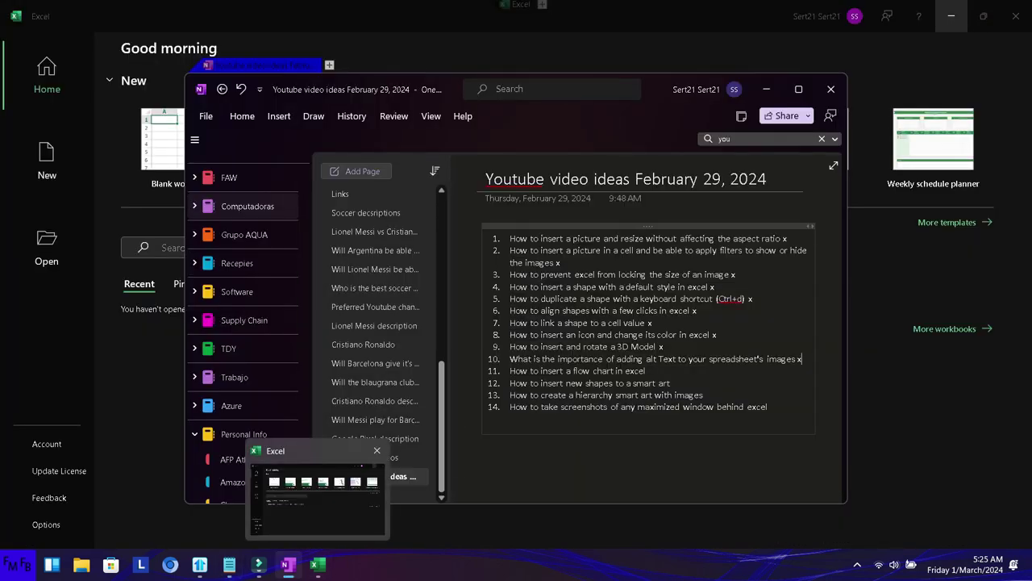
left_click(317, 565)
left_click(182, 147)
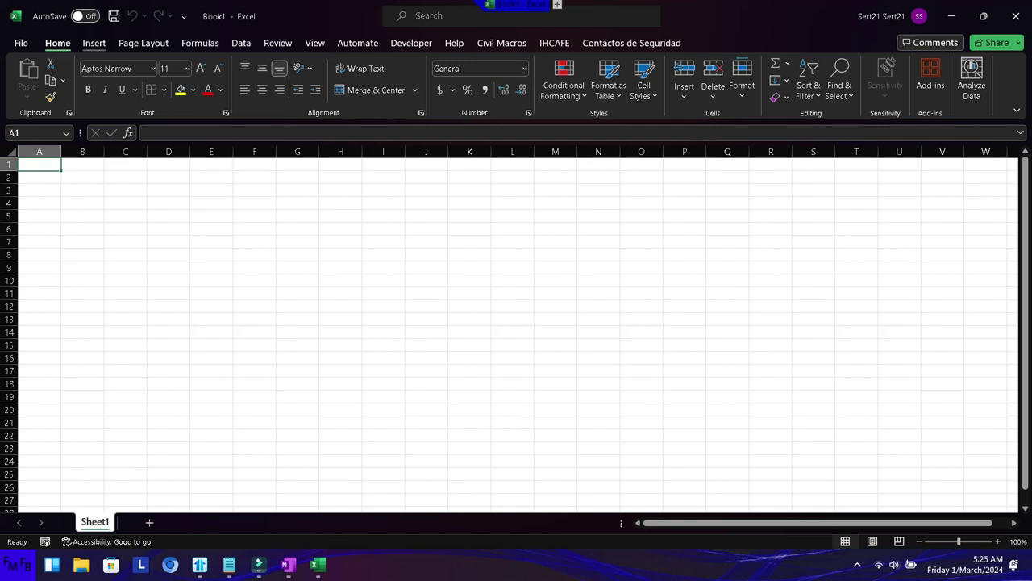
left_click(94, 43)
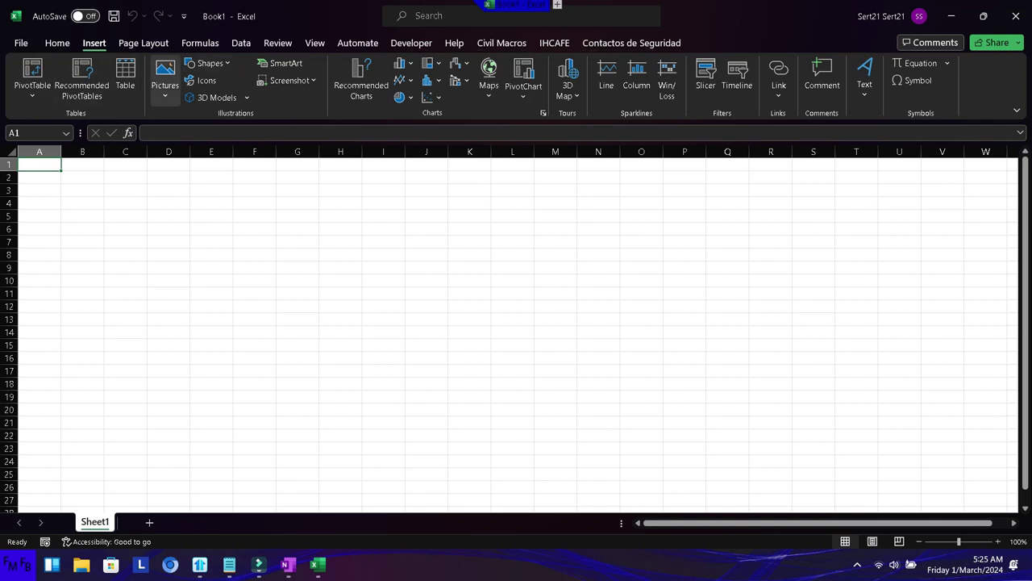
Place the fruit photo from the Youtube > Images folder over cells A1 to C9
left_click(164, 79)
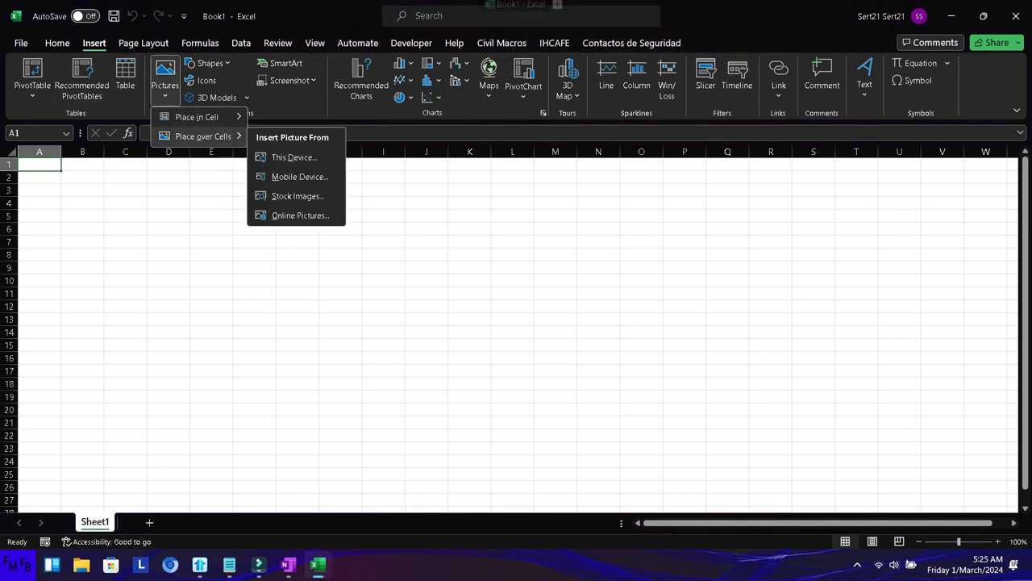
left_click(294, 158)
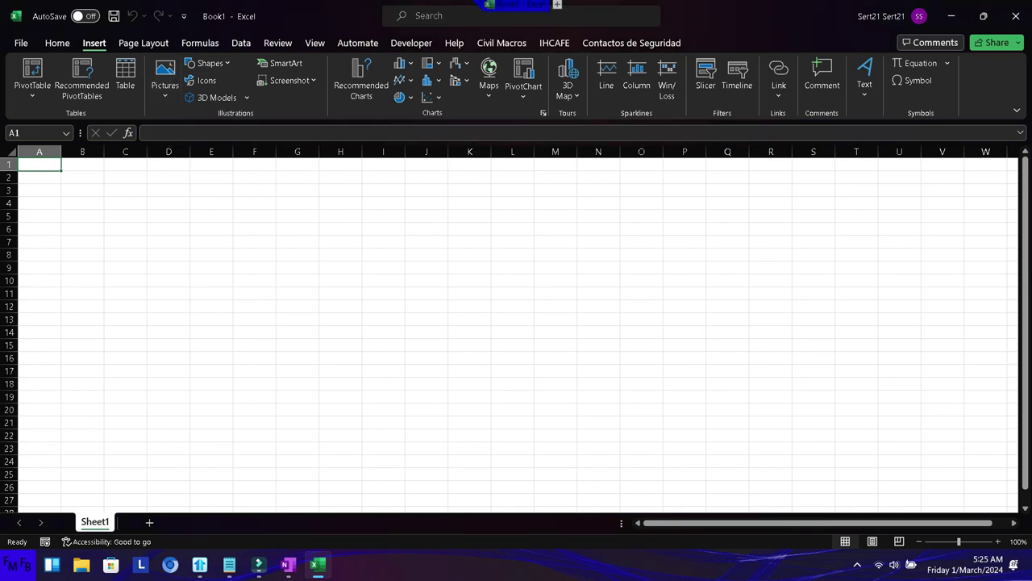
scroll(242, 176, "down", 1)
scroll(241, 176, "down", 1)
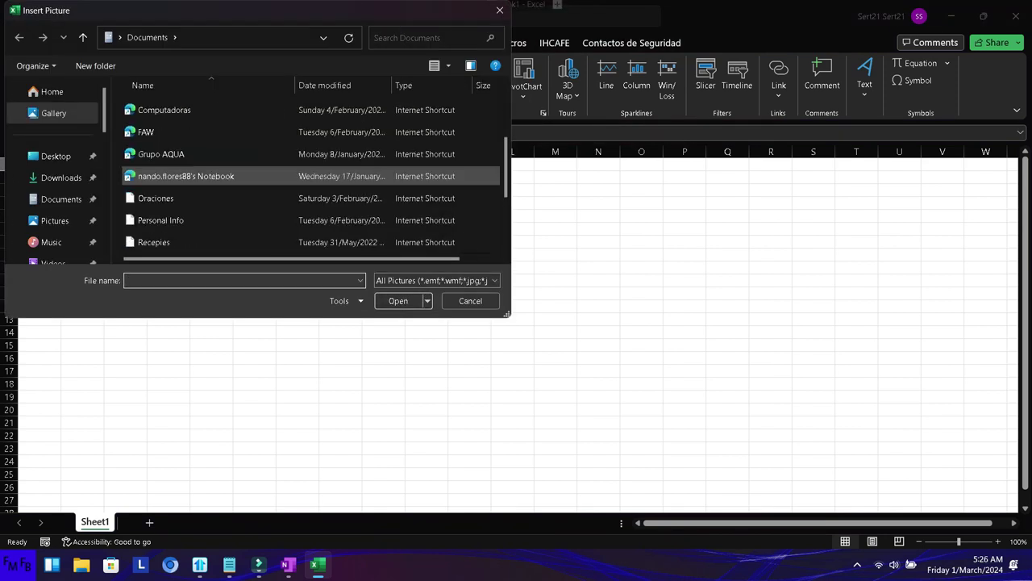
scroll(56, 173, "down", 3)
scroll(57, 174, "down", 2)
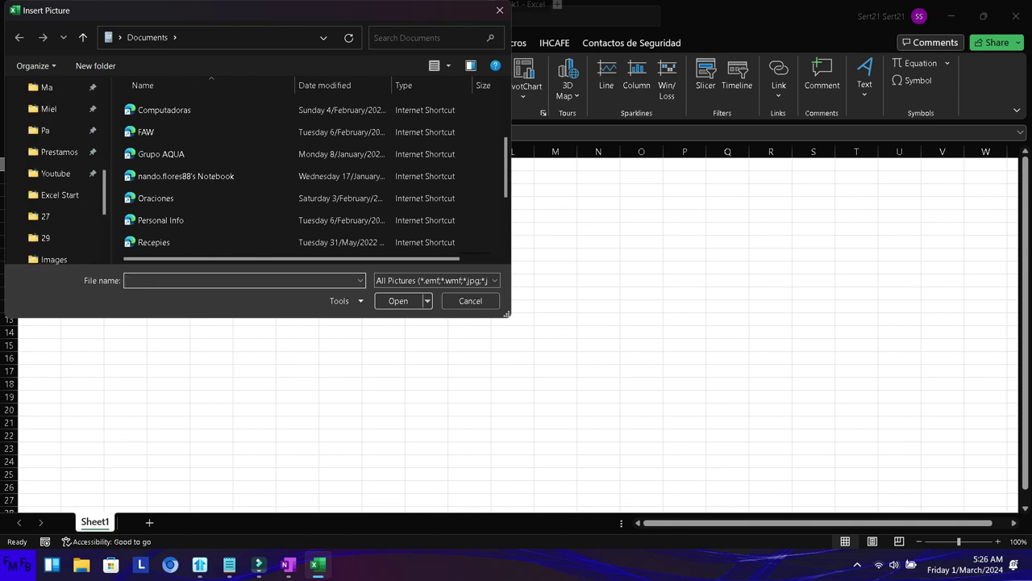
left_click(55, 173)
left_click(150, 105)
double_click(150, 106)
double_click(154, 121)
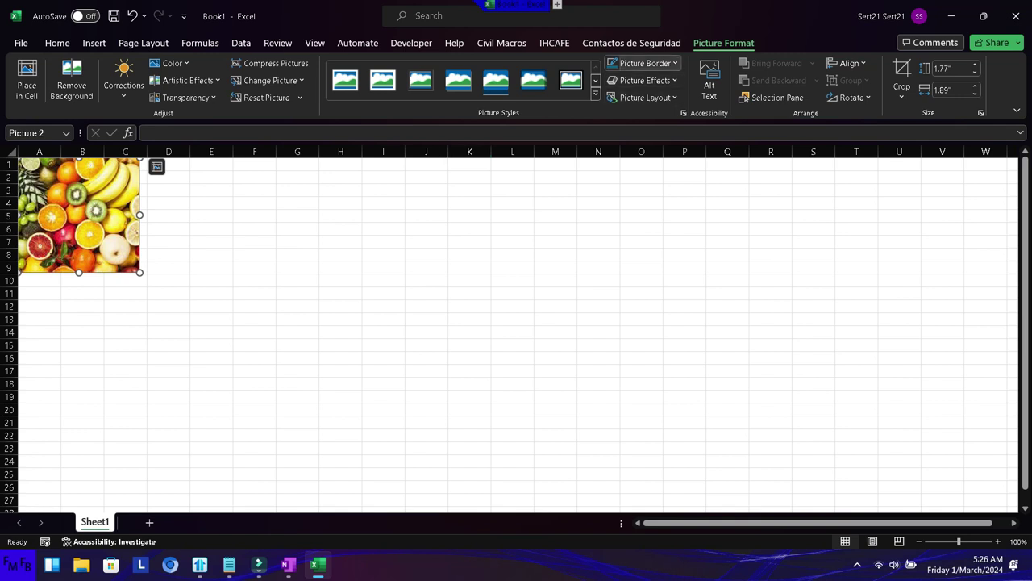
Enter 'This is a picture of a fruit' as the photo's alt text
left_click(709, 80)
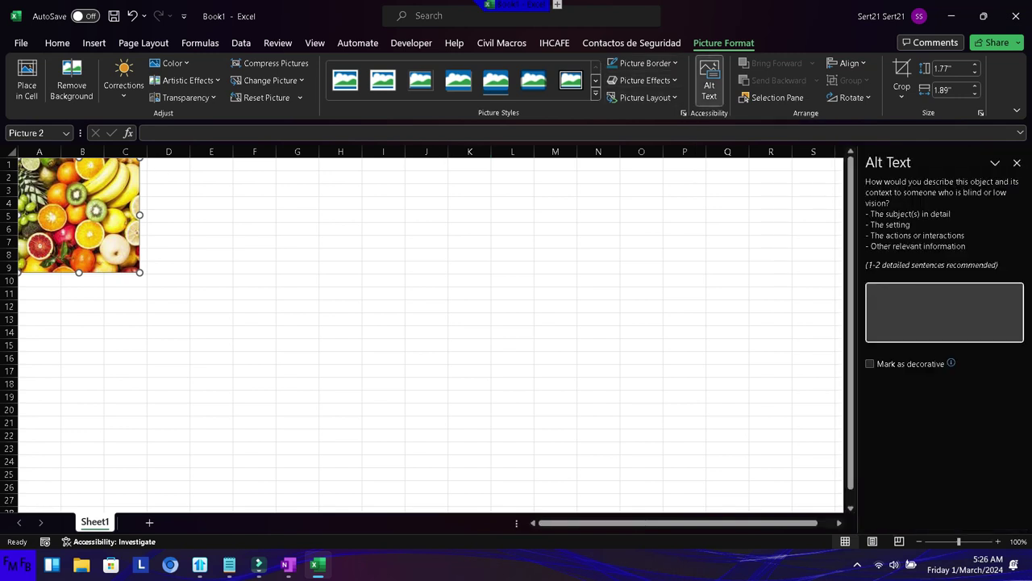
type("This i")
type("s a pi")
type("cture ")
type("of a fruit")
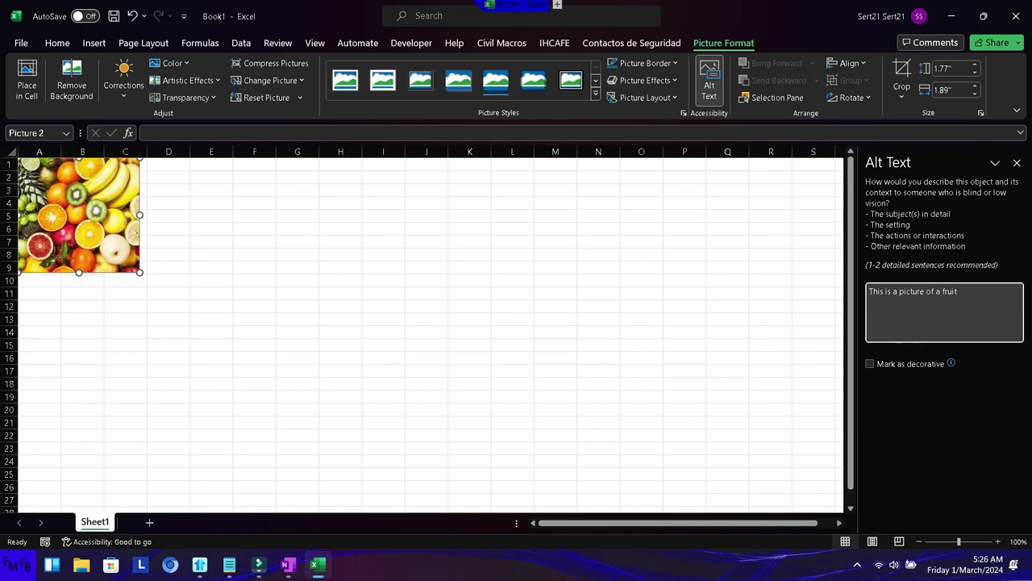
key("Return")
left_click(57, 43)
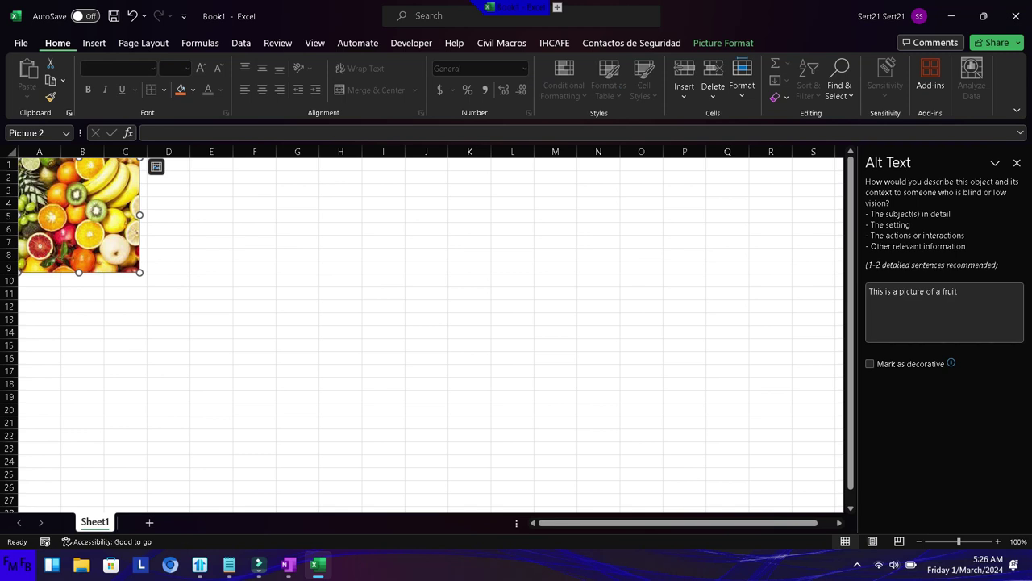
left_click(254, 189)
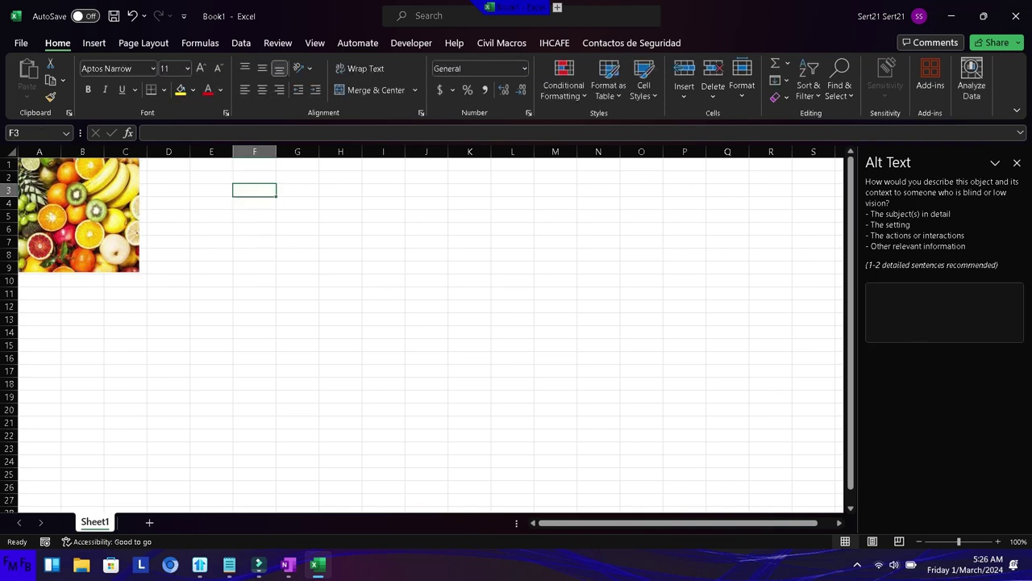
left_click(78, 214)
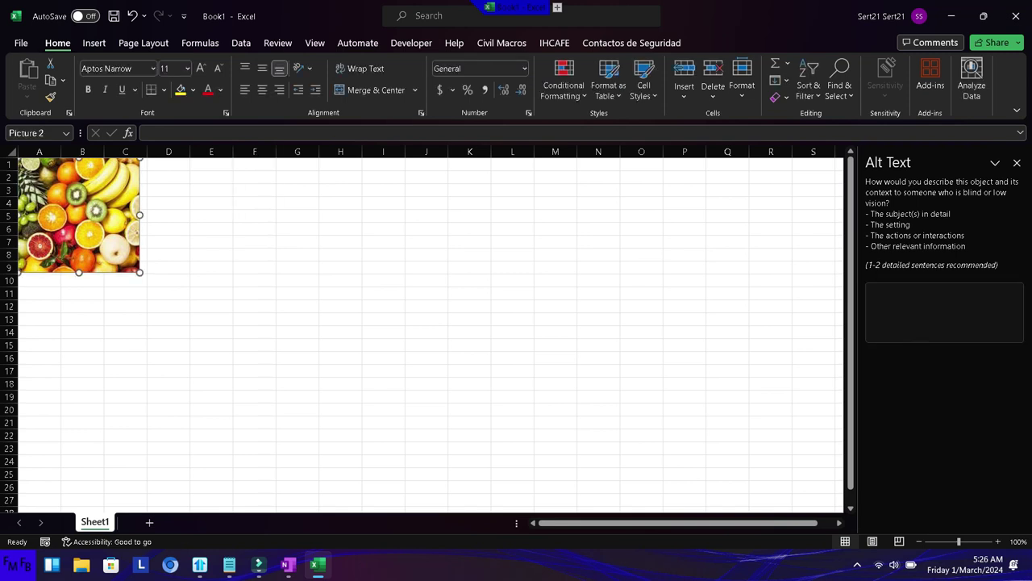
left_click(254, 215)
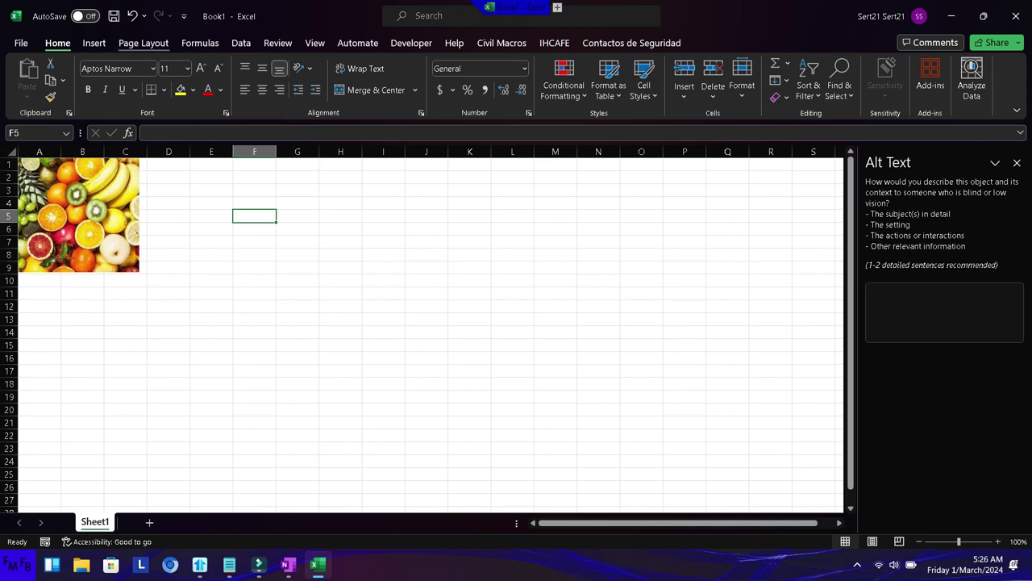
Browse the Insert, Page Layout, Formulas, Data, Review, View, Automate, Developer and Help tabs
left_click(93, 43)
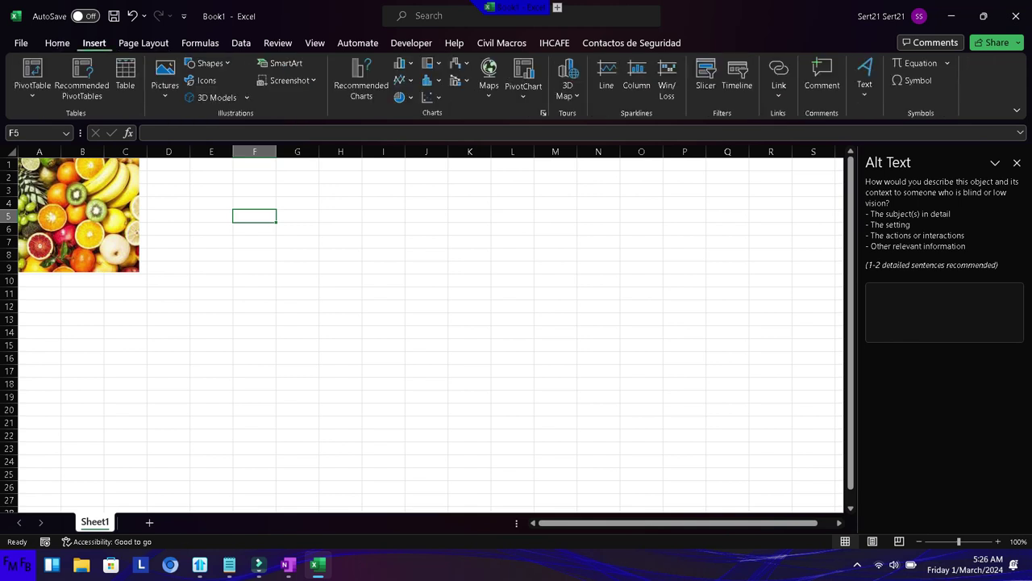
left_click(144, 43)
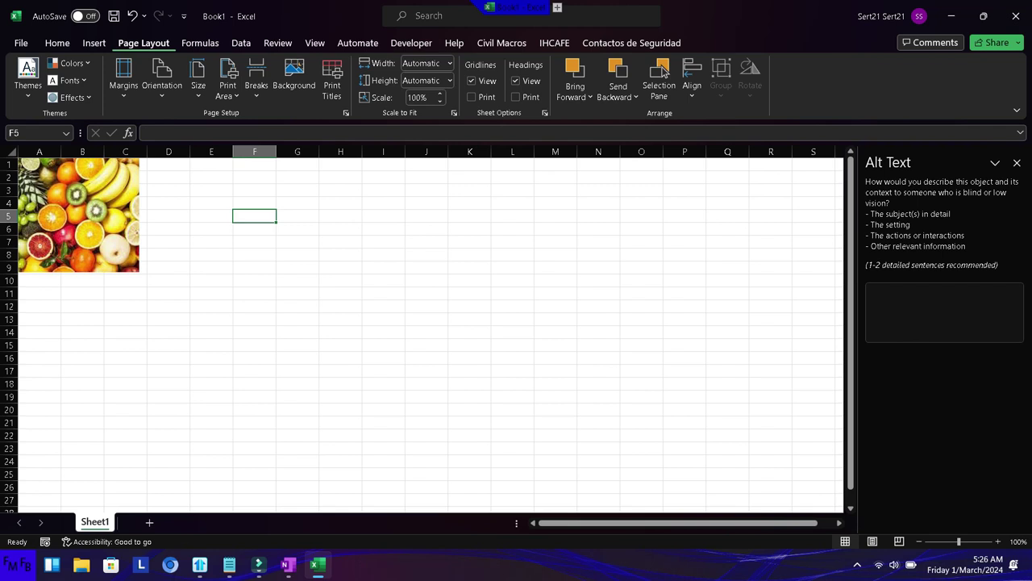
left_click(200, 43)
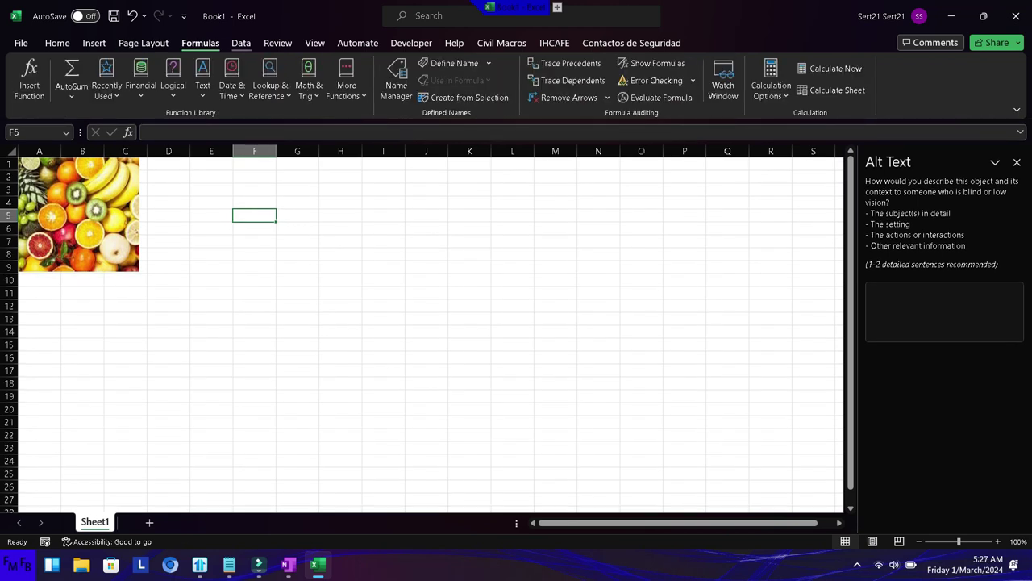
left_click(241, 43)
left_click(277, 43)
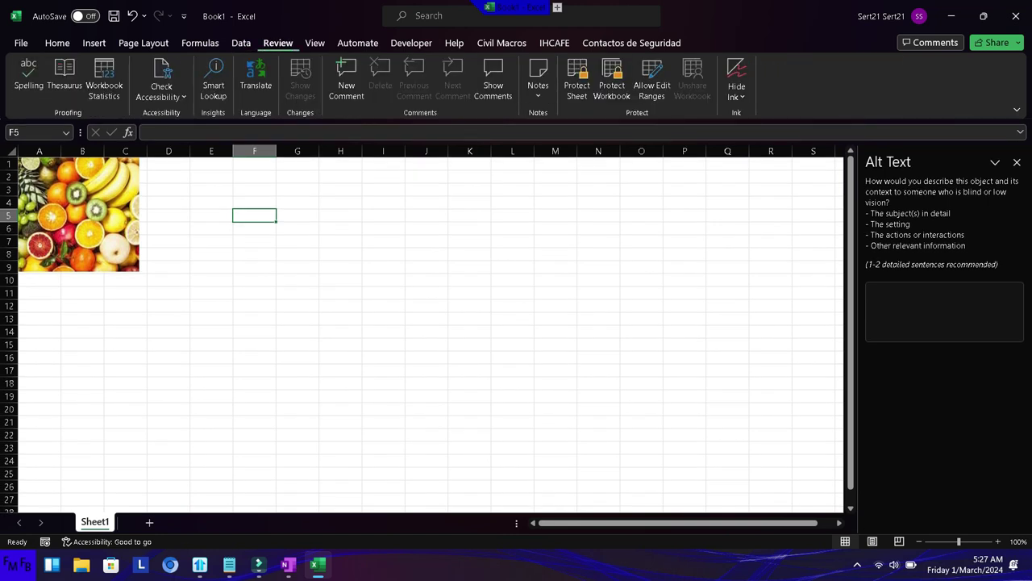
left_click(314, 42)
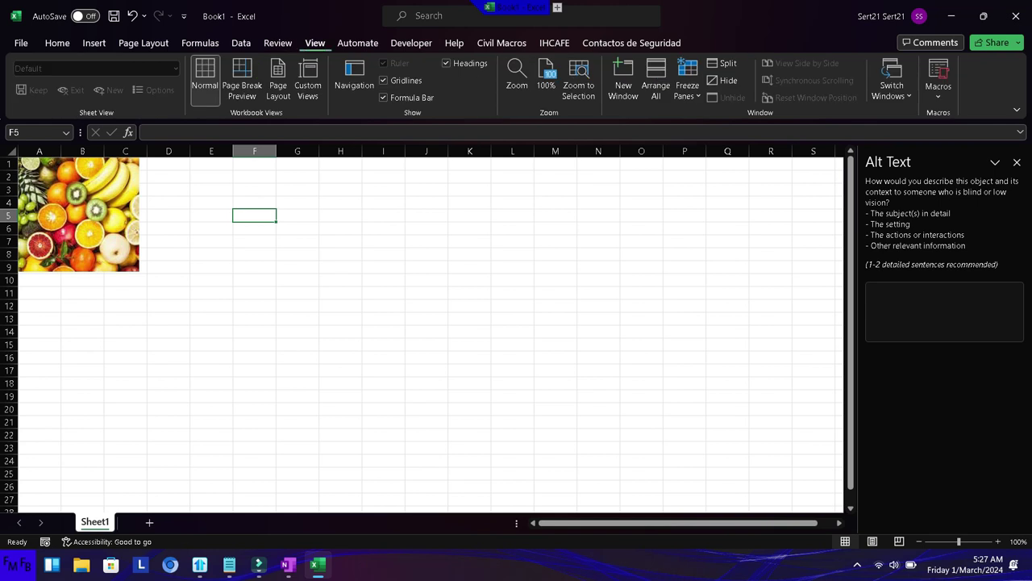
left_click(277, 43)
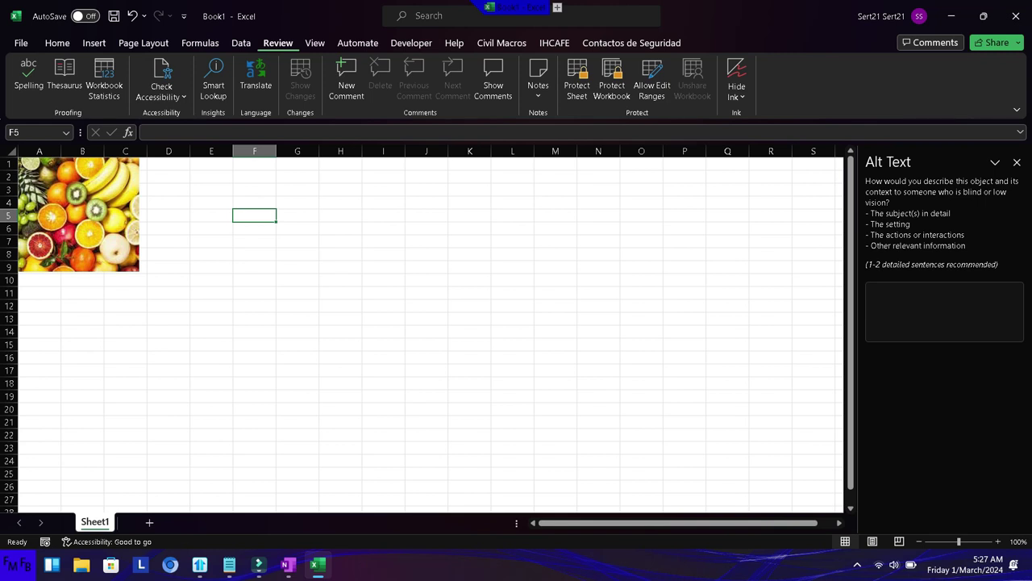
left_click(357, 43)
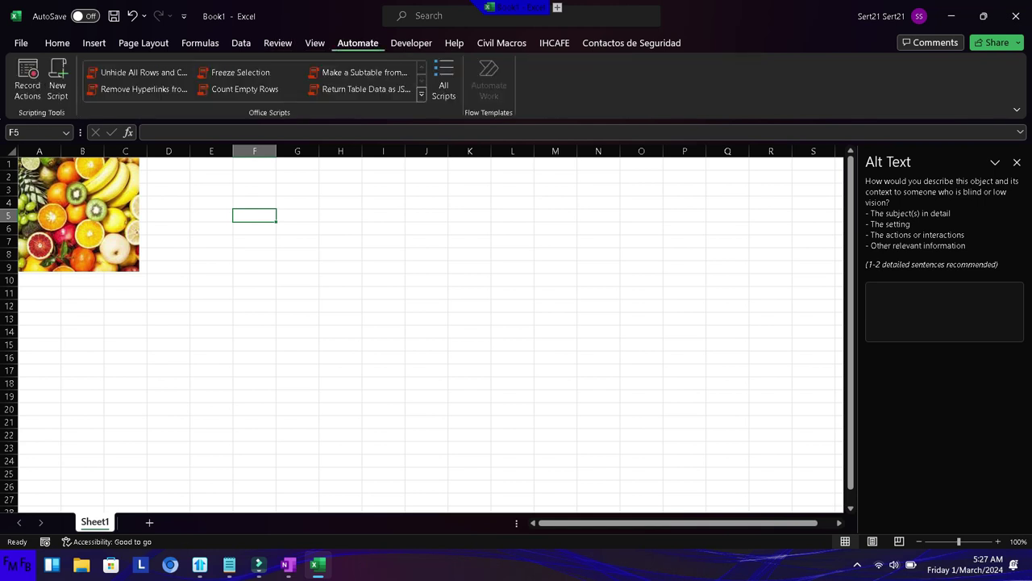
left_click(411, 43)
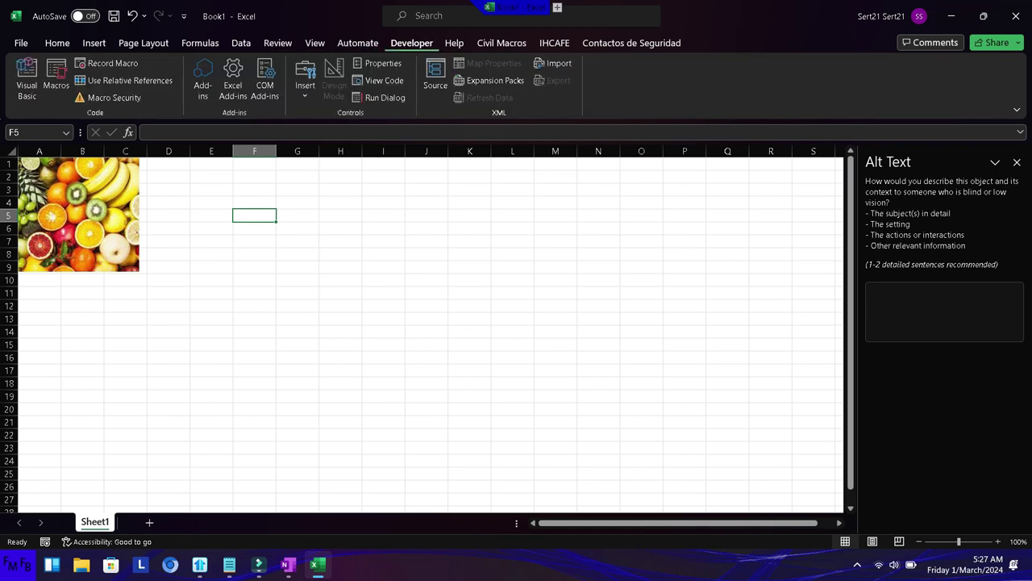
left_click(454, 43)
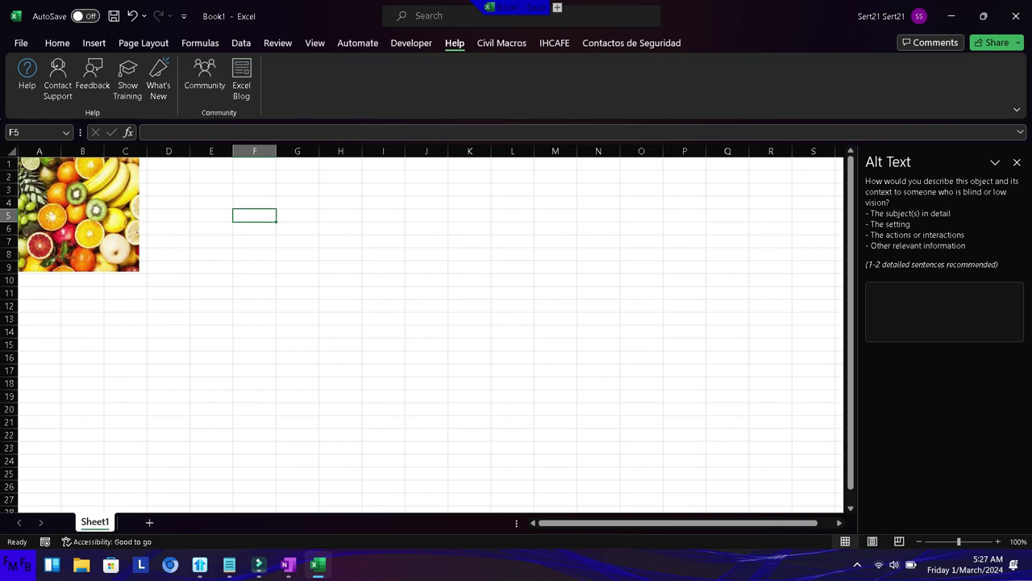
Bring the Notepad alt text note back to the front with Alt+Tab
key("alt+Tab")
key("Tab")
key("Tab")
key("shift+Tab")
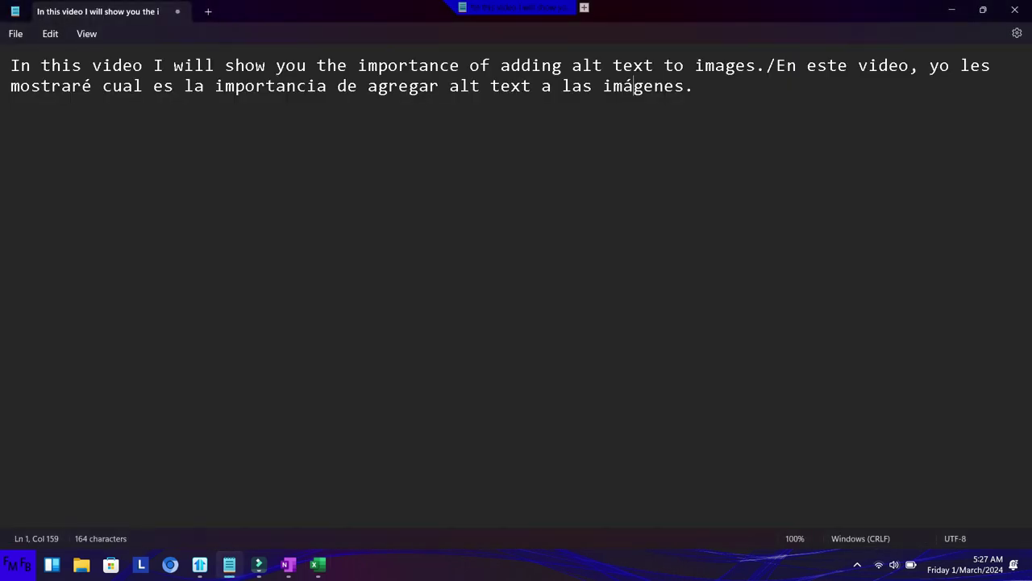
On a new line, begin explaining that alt text lets visually impaired people understand the picture
left_click(695, 86)
key("Return")
type("Basically, by adding alt text")
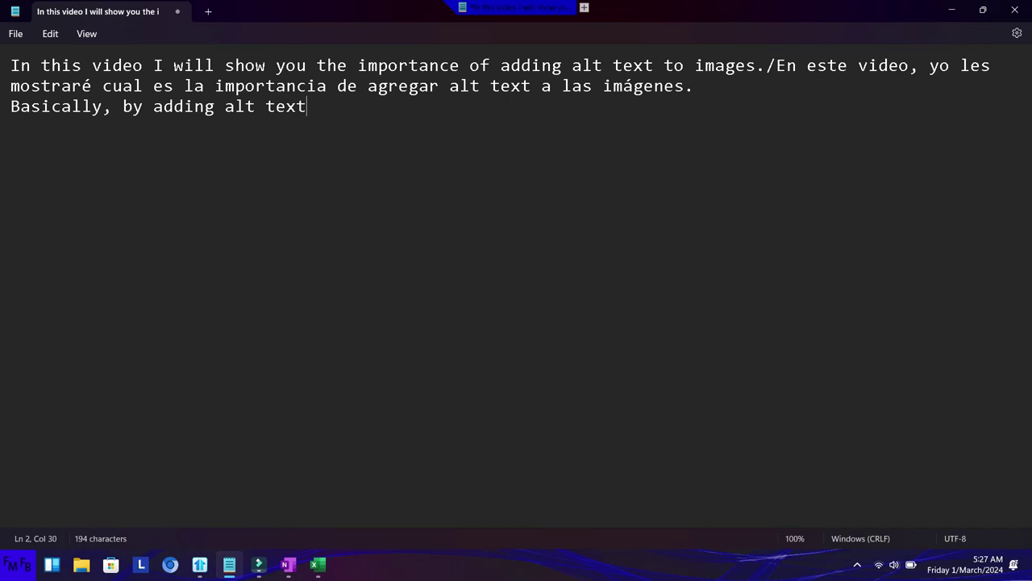
type(", you ")
type("enable the option for a ")
type("visually e")
key("BackSpace")
type("impa")
type("ired person to be able to understand what the picture is,")
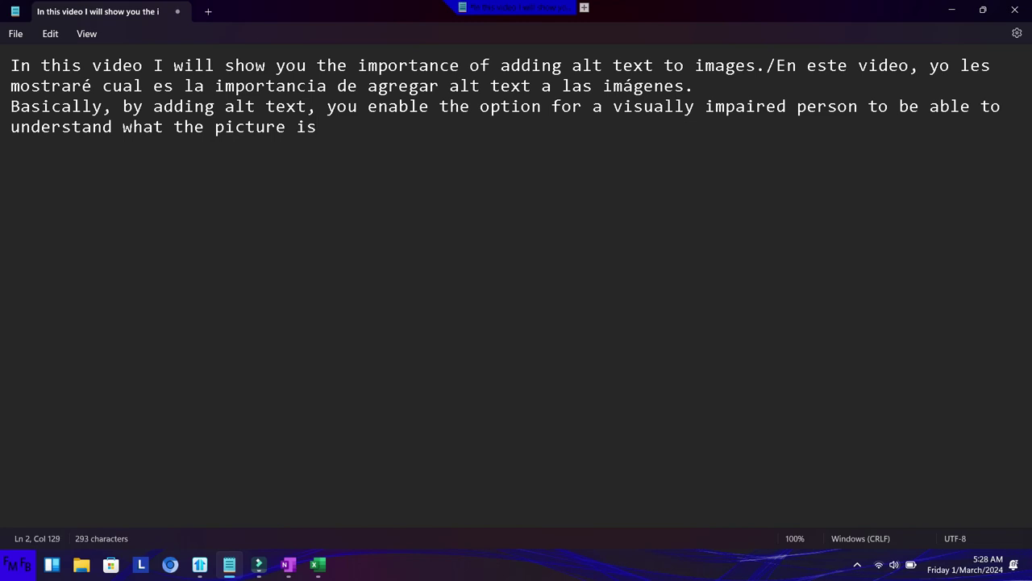
type(" since ")
type("al")
type("t te")
key("BackSpace")
type("text is detected by a")
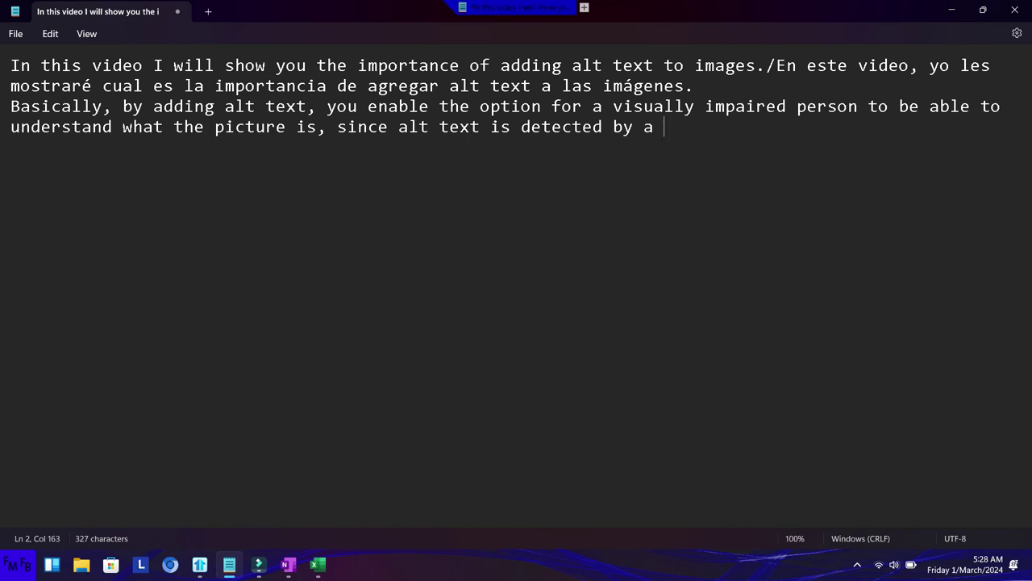
End the sentence with 'the spreadsheet reader, so it can be read aloud.' and add its Spanish translation
type("spre")
key("BackSpace")
key("BackSpace")
key("BackSpace")
key("BackSpace")
key("BackSpace")
key("BackSpace")
type("the spreadsheet reader, so it can be read aloud./Basicamente el alt text facilita que ")
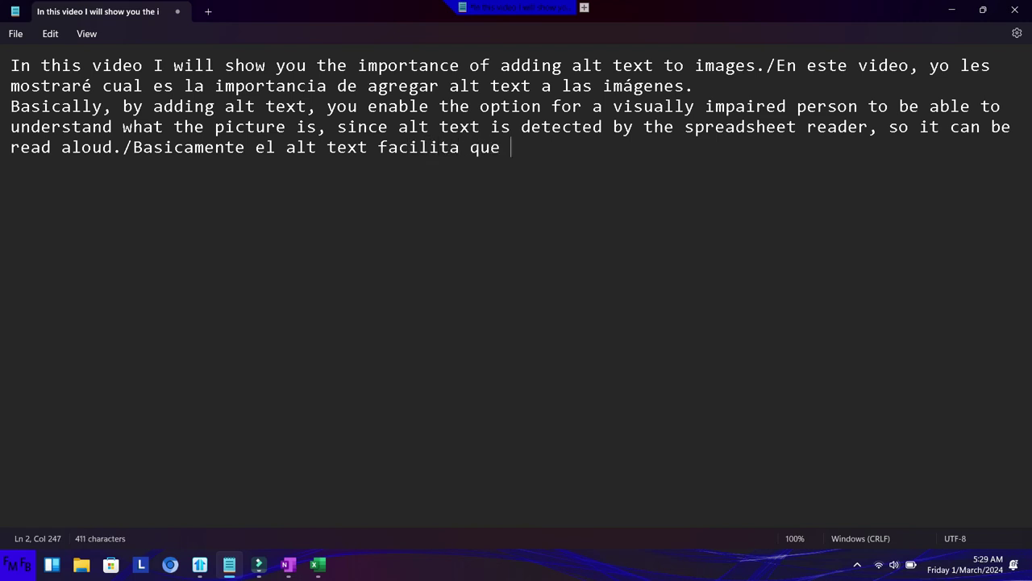
type("una persona con problemas visuales pueda entender ")
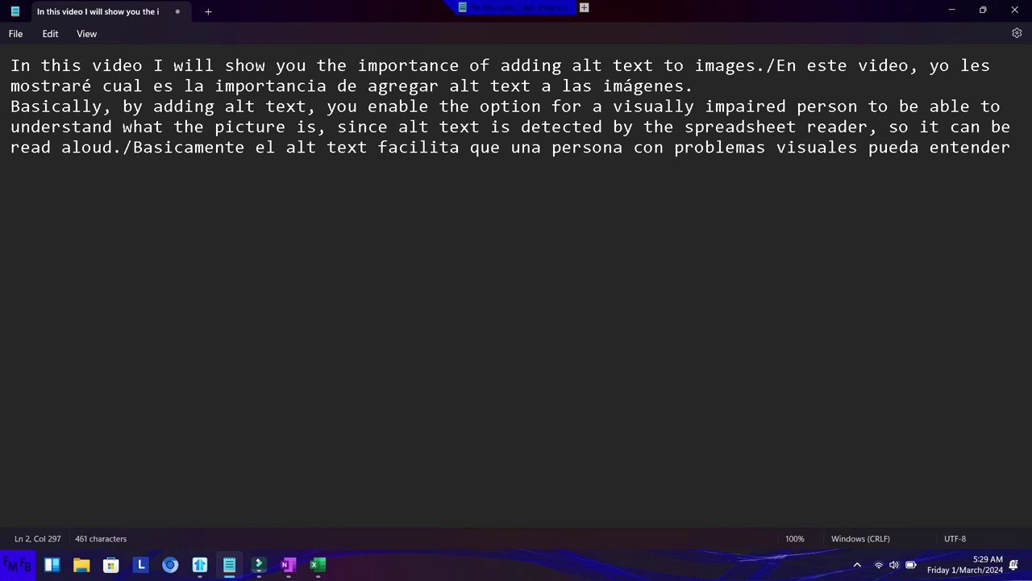
type("la imágen")
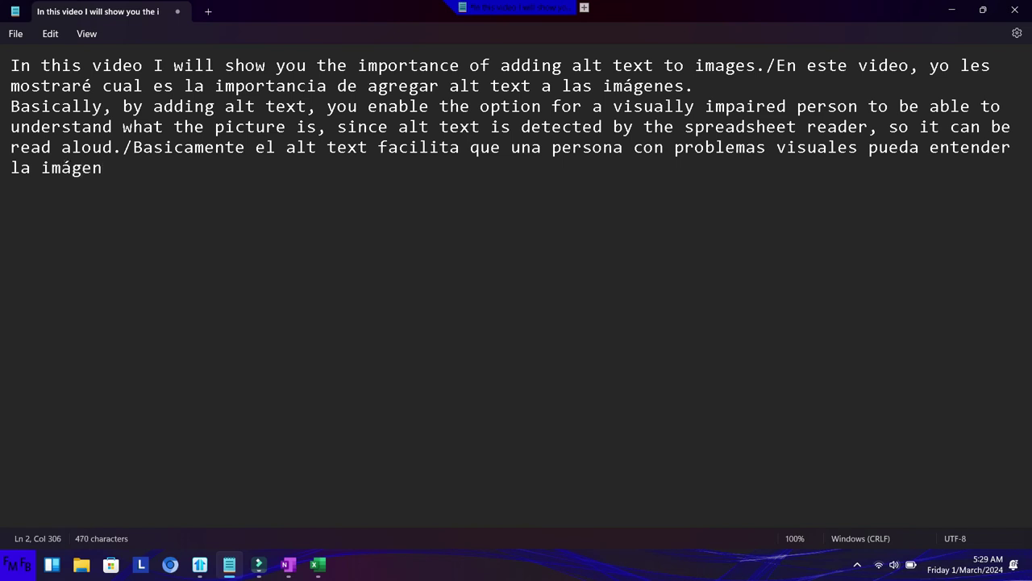
type(", ya que esto permite que un")
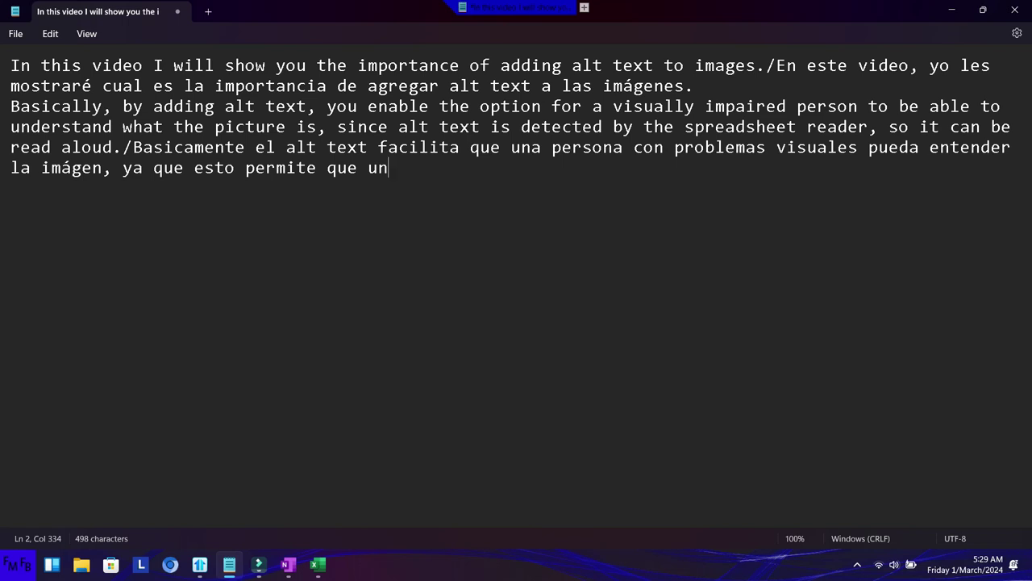
type(" programa")
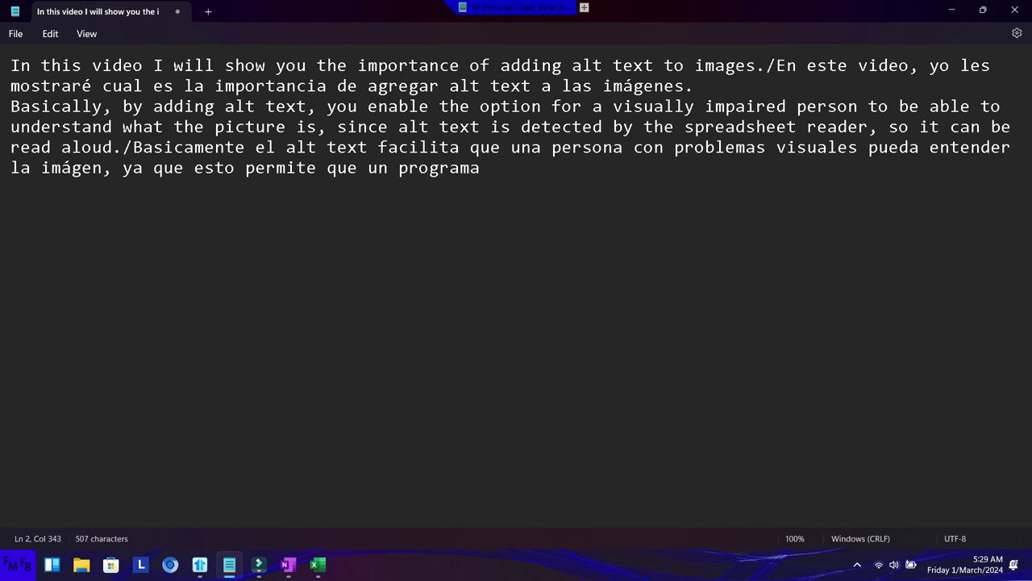
type(" par")
type("a leer las ")
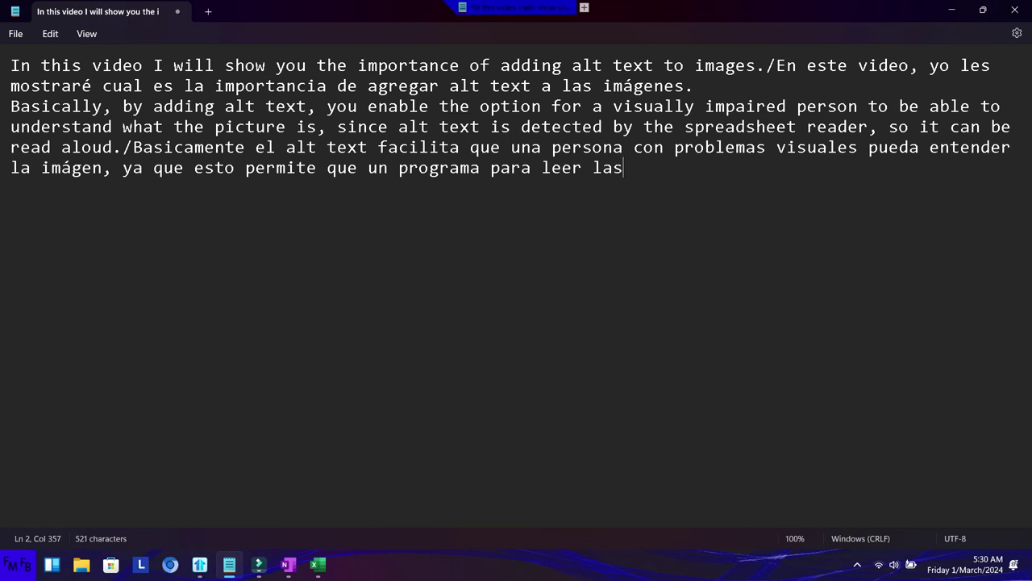
type("hojoa de cálculo entienda que")
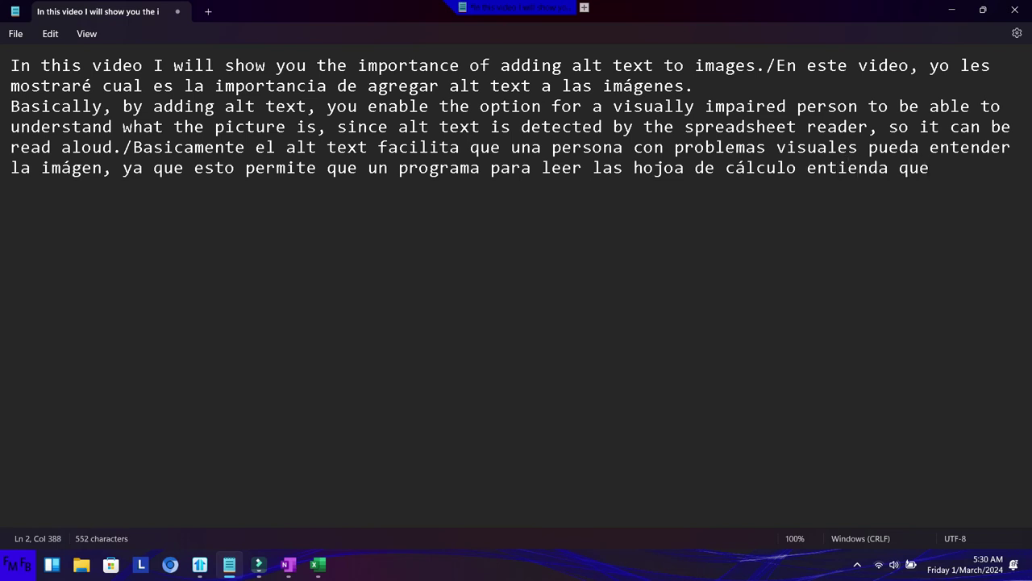
key("BackSpace")
key("BackSpace")
key("BackSpace")
key("BackSpace")
type("el texto de la im")
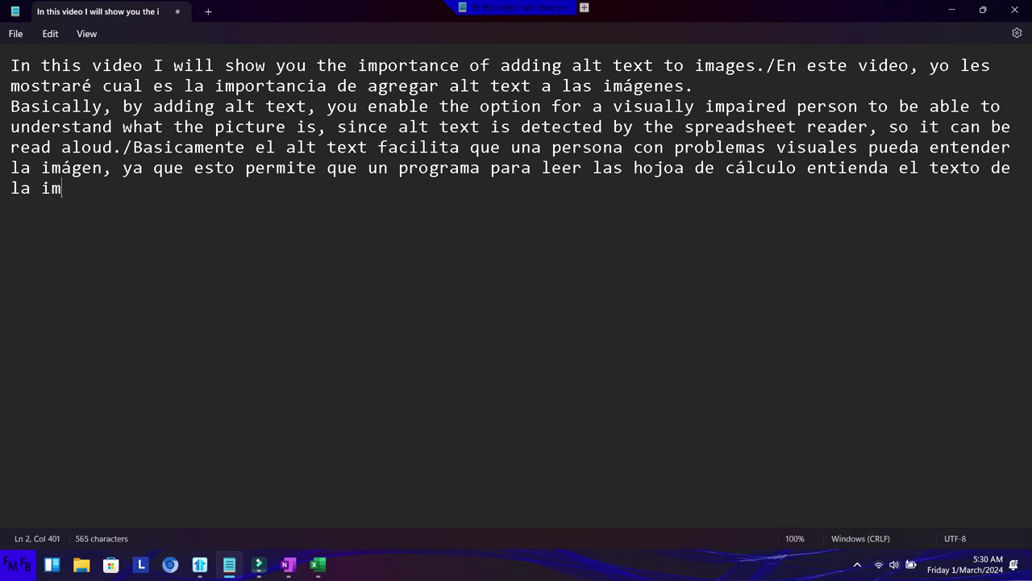
type("ágen.")
left_click(857, 565)
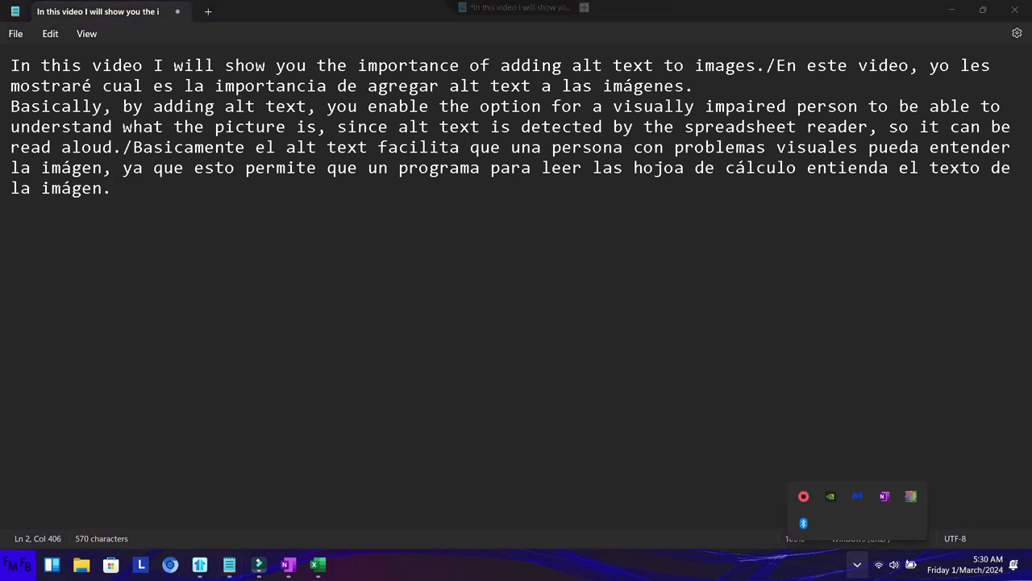